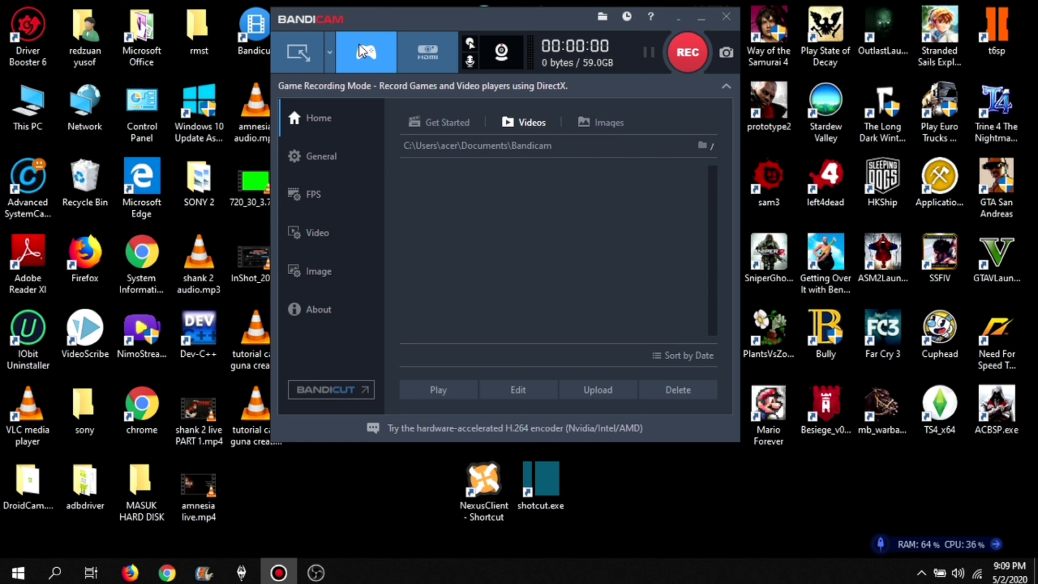
# - Open the webcam recording settings and choose VGA WebCam as the overlay's video source
pyautogui.click(508, 58)
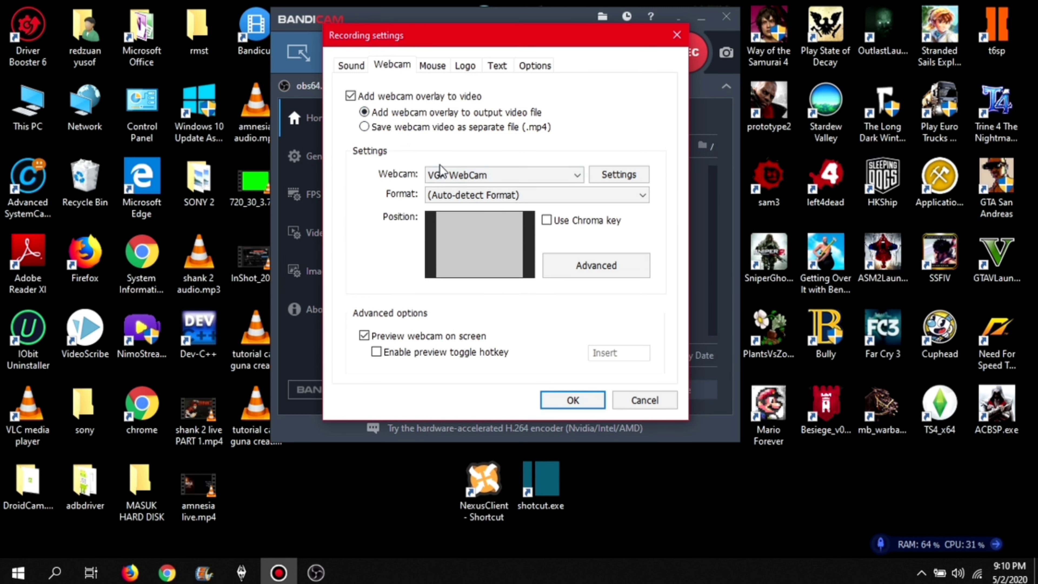
pyautogui.click(529, 180)
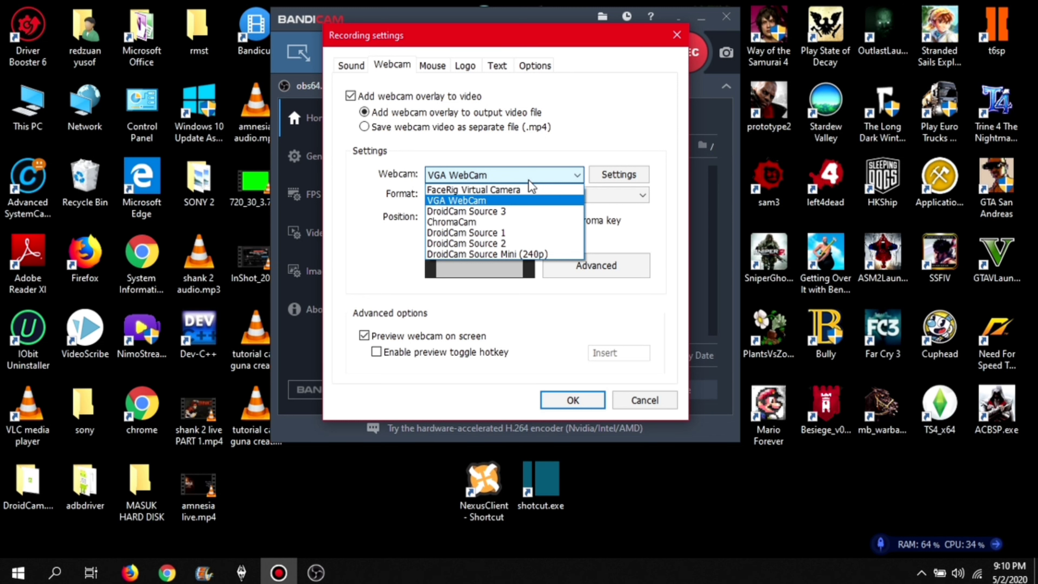
pyautogui.click(540, 200)
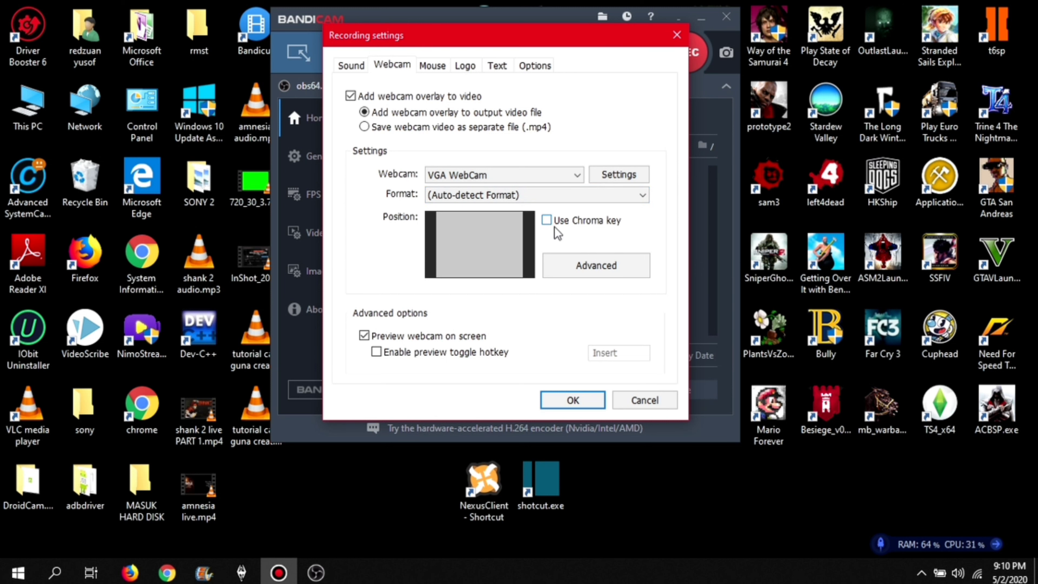
# - Enable Chroma key in the advanced webcam settings with bright green as the key colour and 40% similarity
pyautogui.click(587, 273)
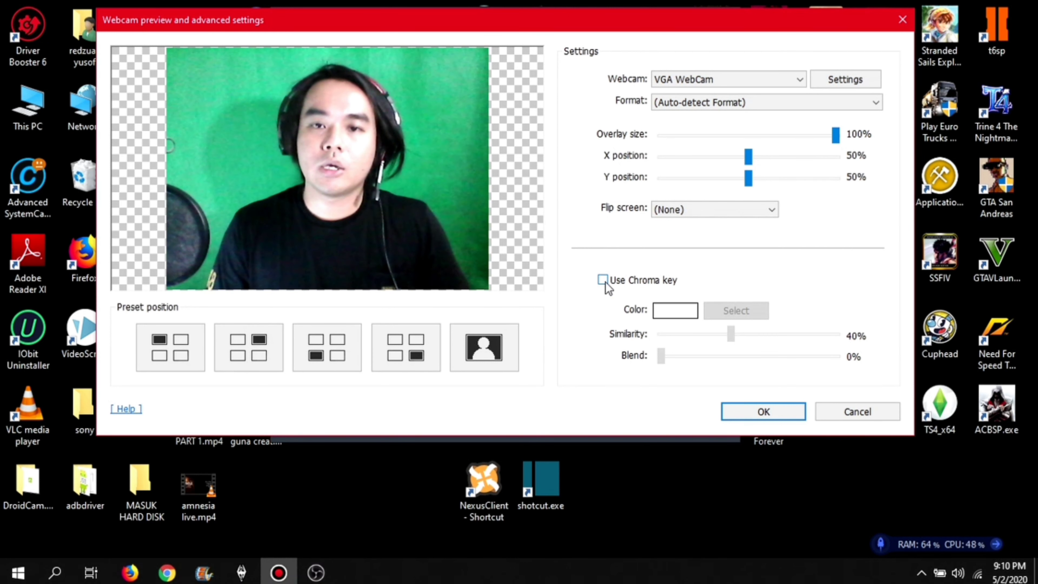
pyautogui.click(602, 280)
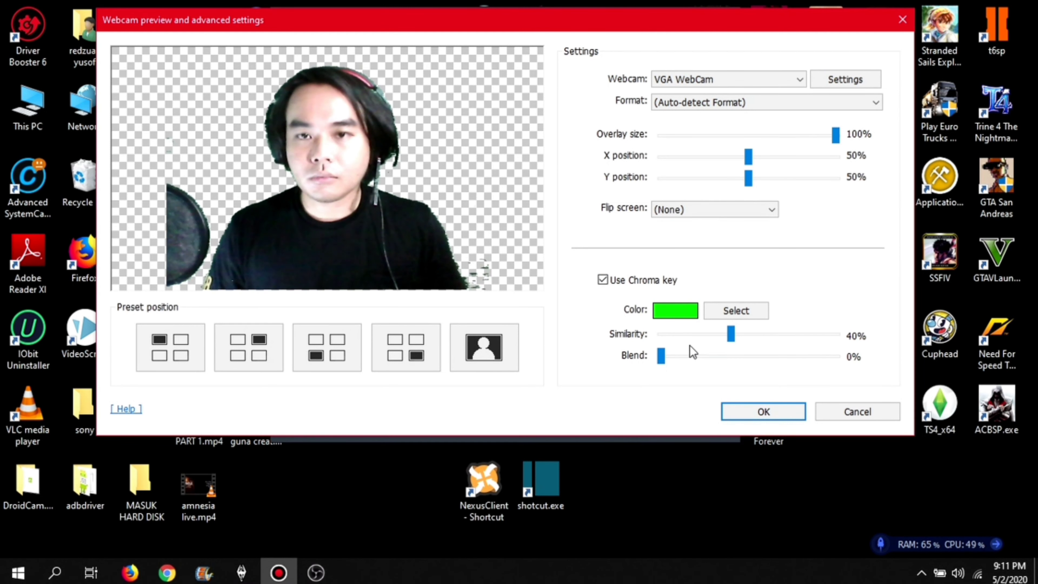
pyautogui.click(680, 313)
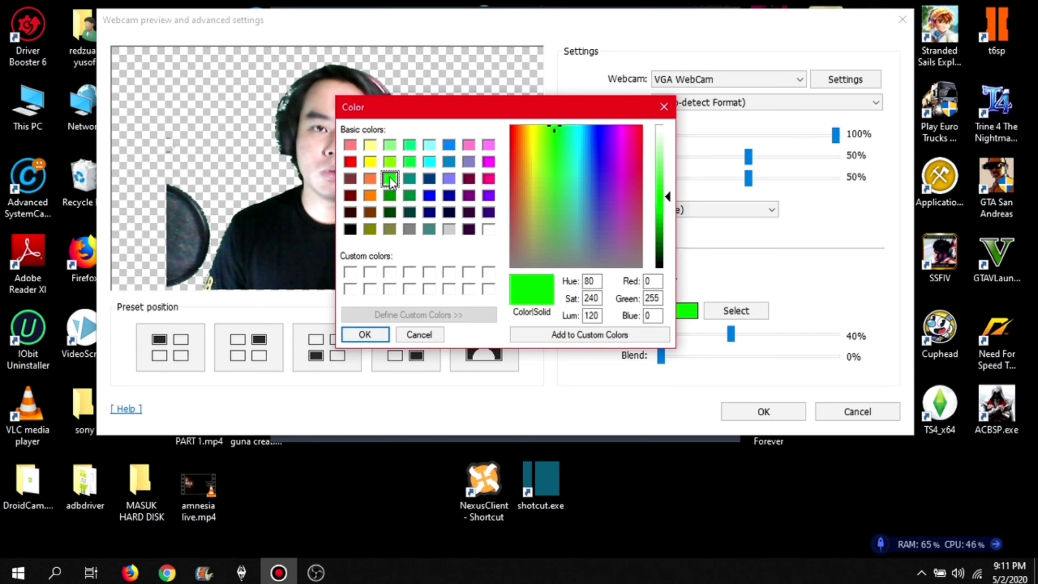
pyautogui.click(377, 336)
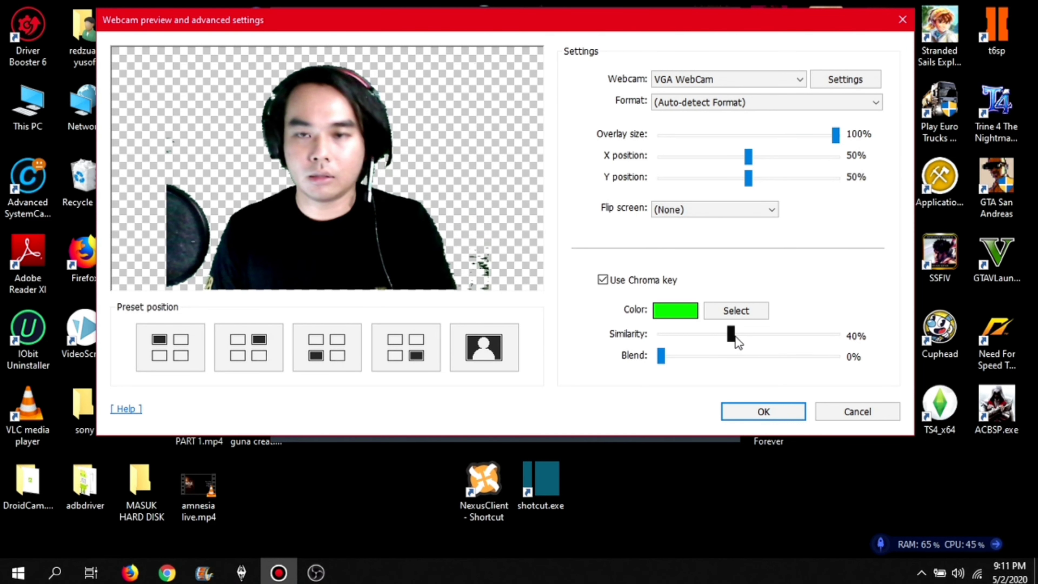
pyautogui.moveTo(731, 336)
pyautogui.mouseDown()
pyautogui.moveTo(626, 344)
pyautogui.moveTo(731, 338)
pyautogui.mouseUp()
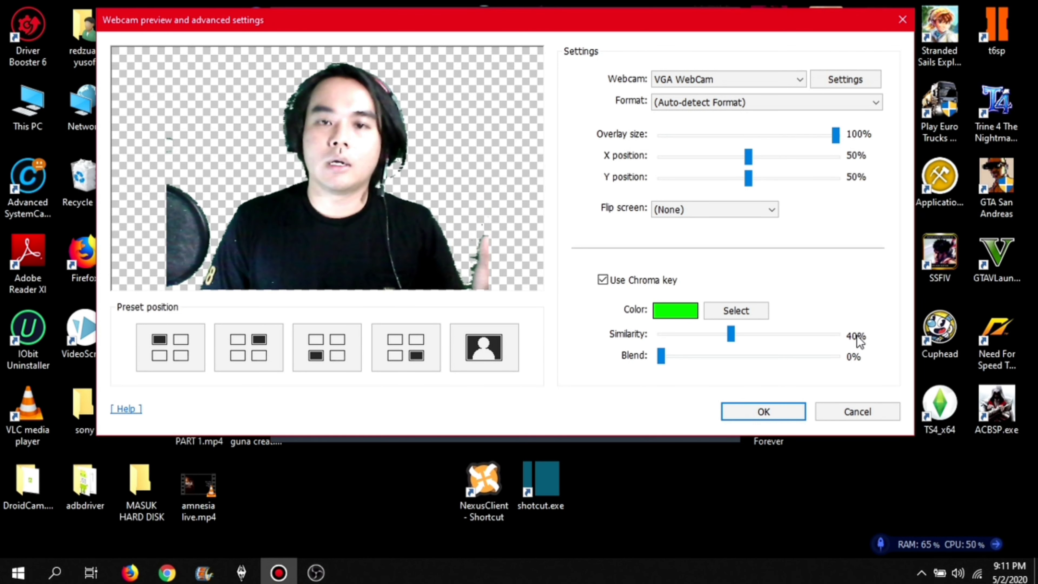
# - Try the webcam overlay in the preset positions for each of the four frame corners
pyautogui.click(185, 348)
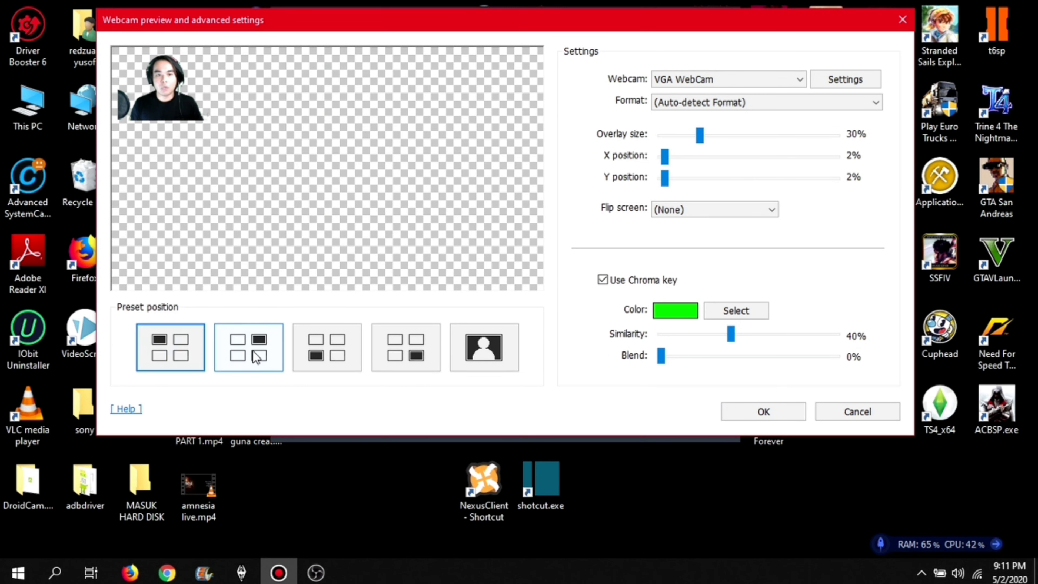
pyautogui.click(253, 350)
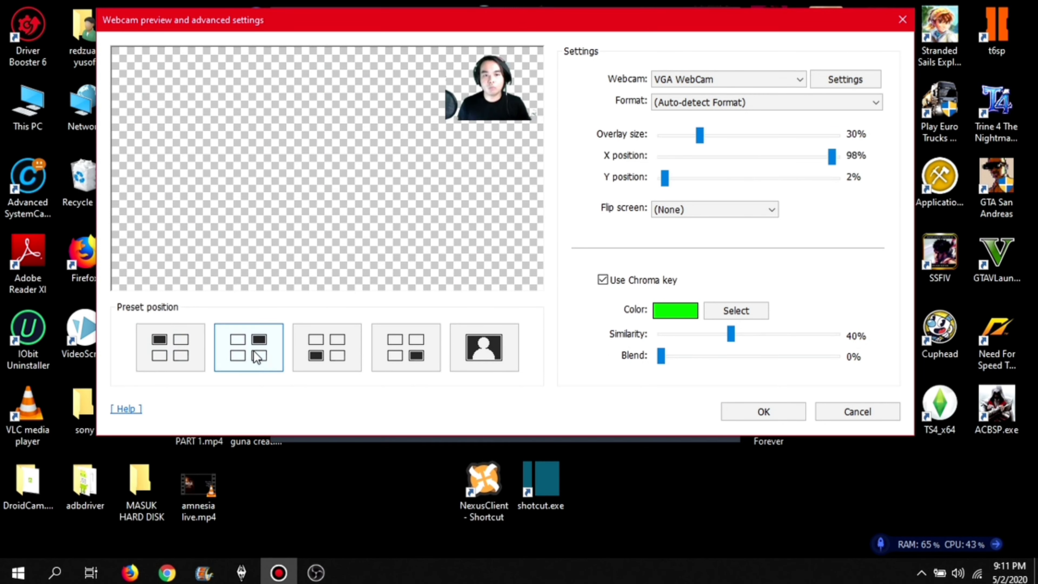
pyautogui.click(342, 351)
pyautogui.click(413, 350)
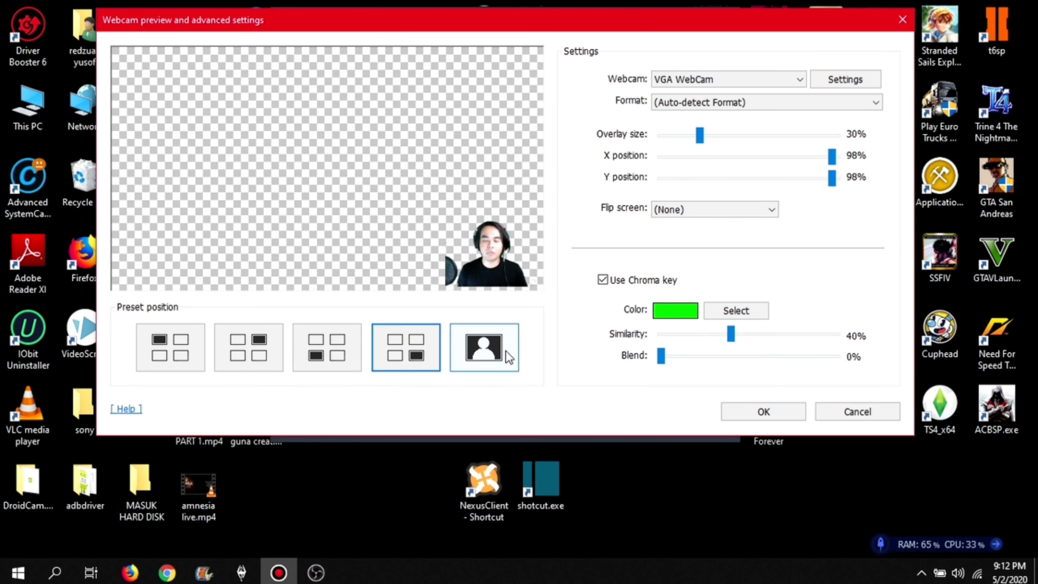
pyautogui.click(314, 355)
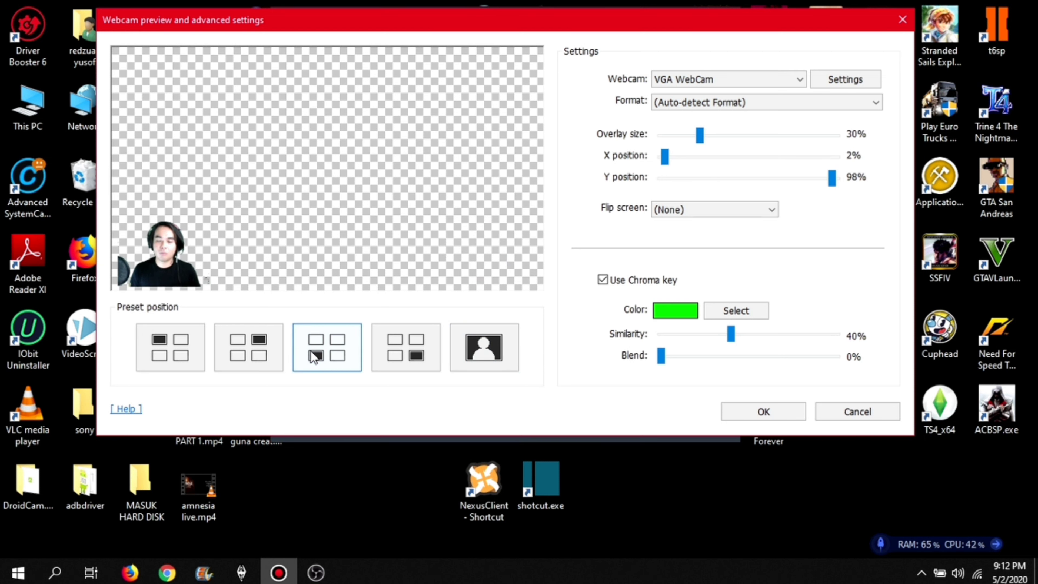
pyautogui.click(414, 353)
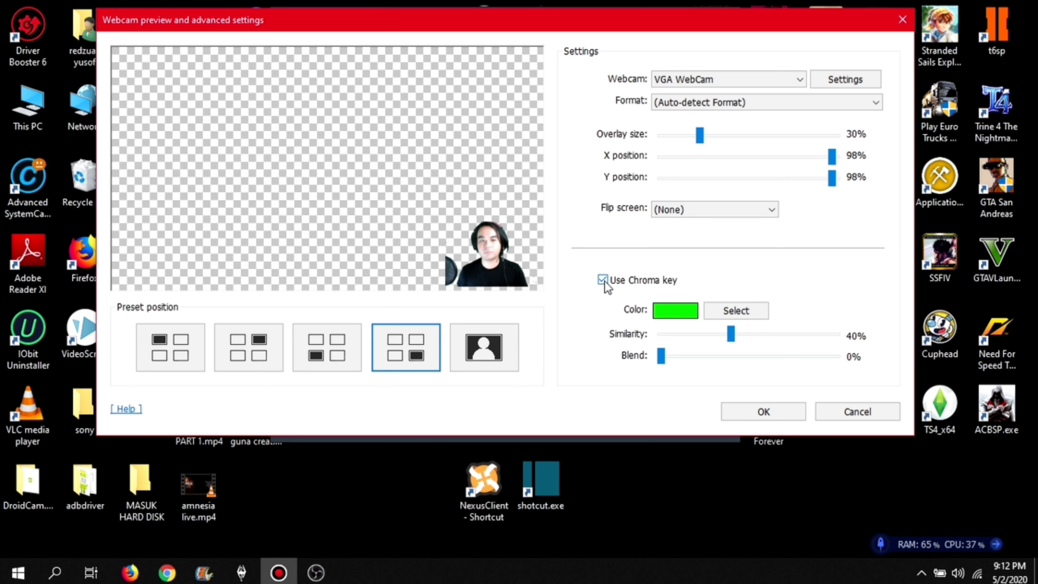
# - Place the webcam overlay in the lower-left corner of the video frame and confirm the webcam and recording settings
pyautogui.click(317, 363)
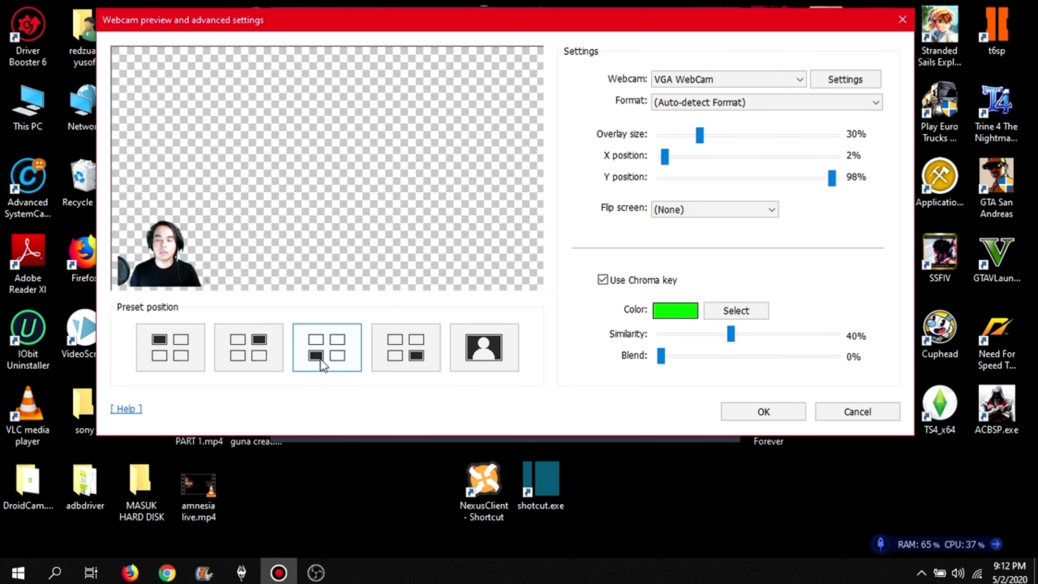
pyautogui.click(781, 411)
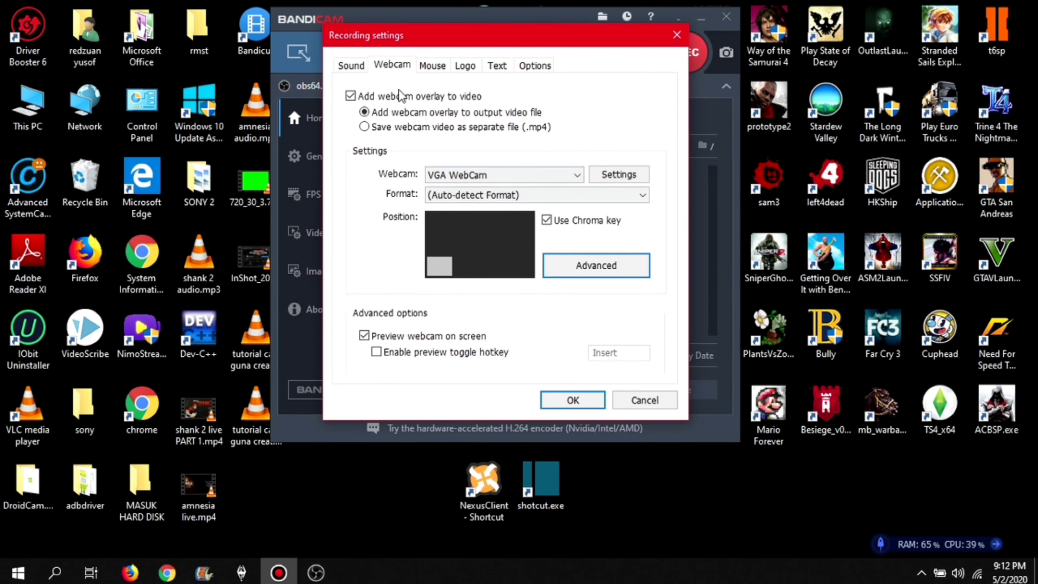
pyautogui.click(578, 405)
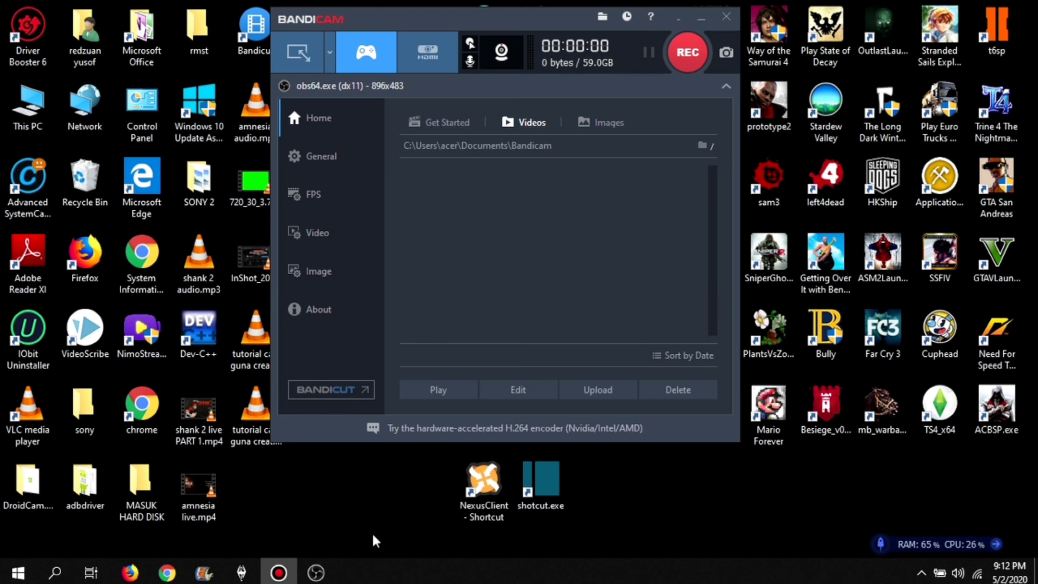
# - Switch to the Skyrim game and record a short gameplay clip with the webcam overlay, ending the recording
pyautogui.click(252, 573)
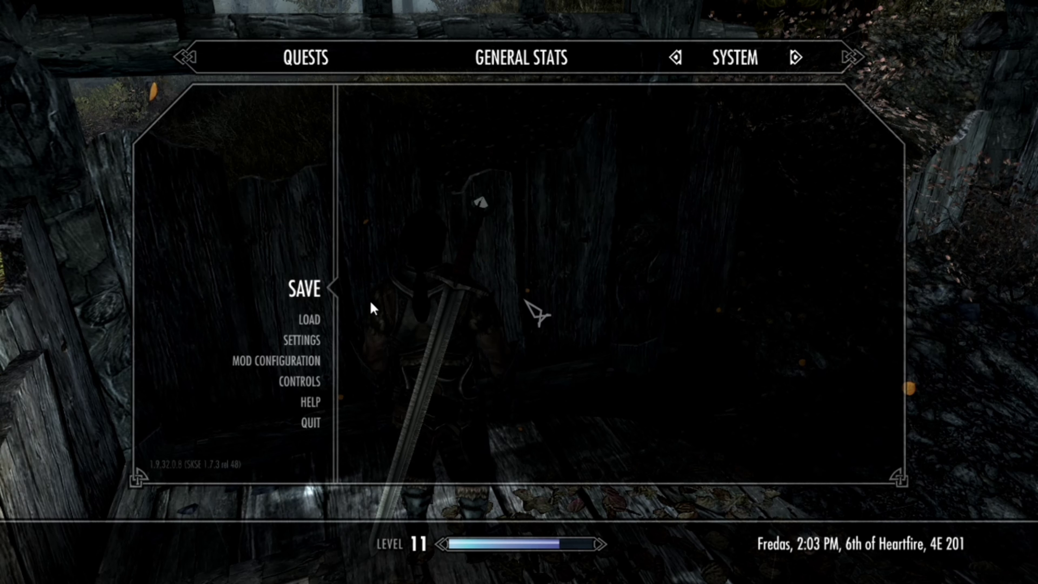
pyautogui.hotkey('alt', 'Tab')
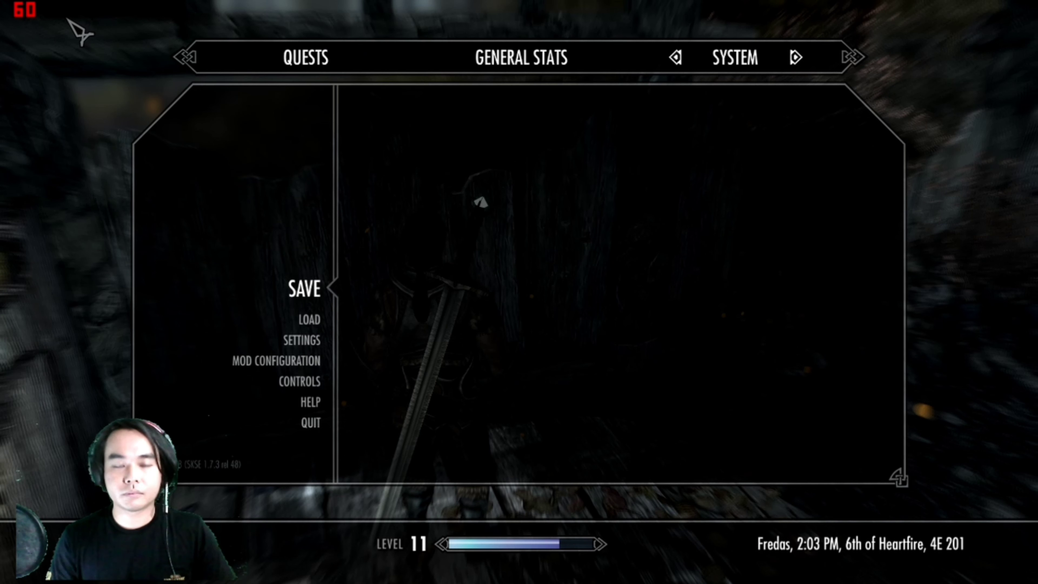
pyautogui.press('Escape')
pyautogui.press('w')
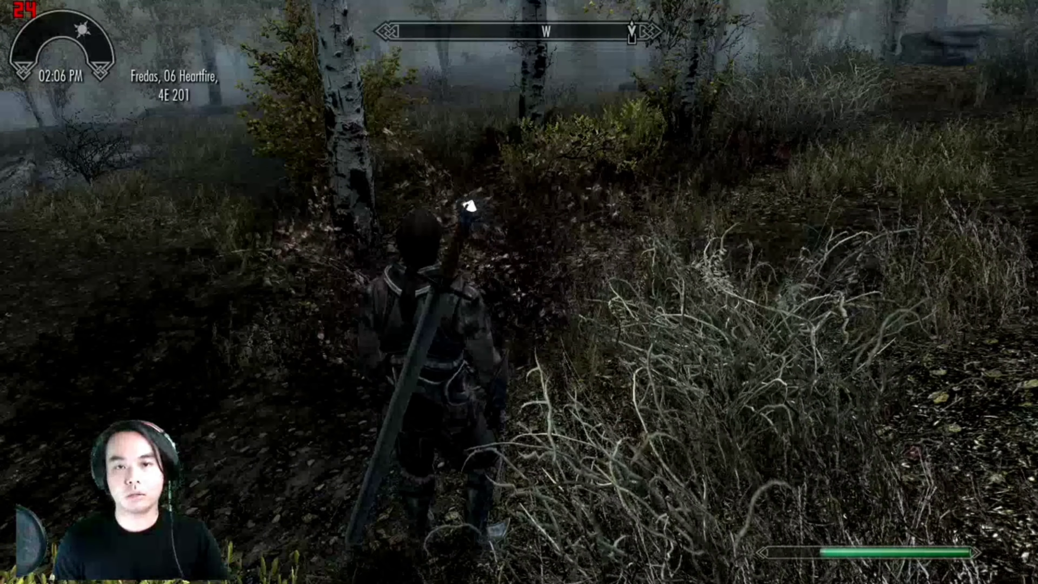
pyautogui.press('super+alt+w')
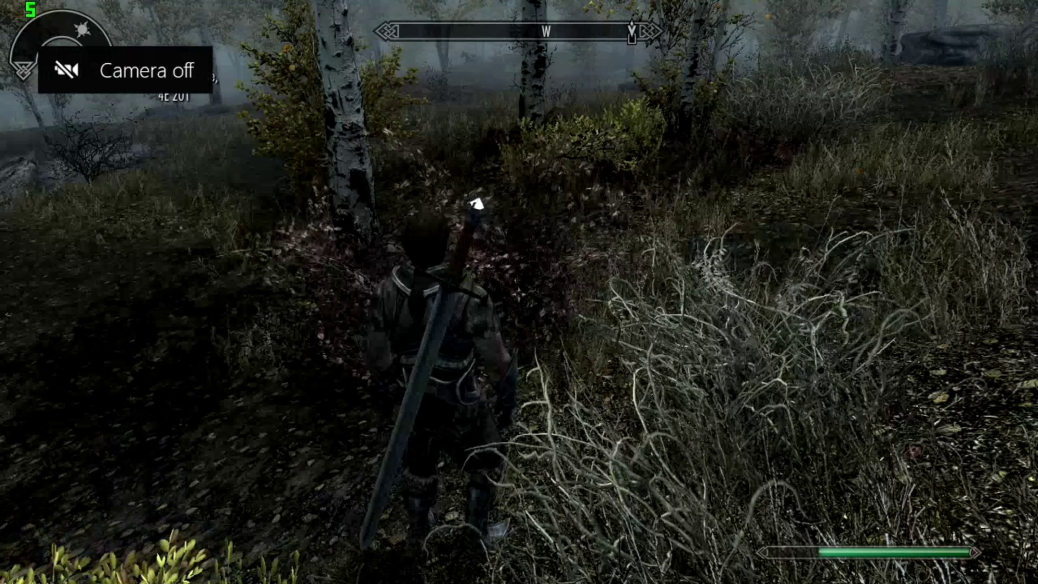
# - Quit the Skyrim game to the desktop from its system menu
pyautogui.press('Escape')
pyautogui.click(310, 423)
pyautogui.click(393, 274)
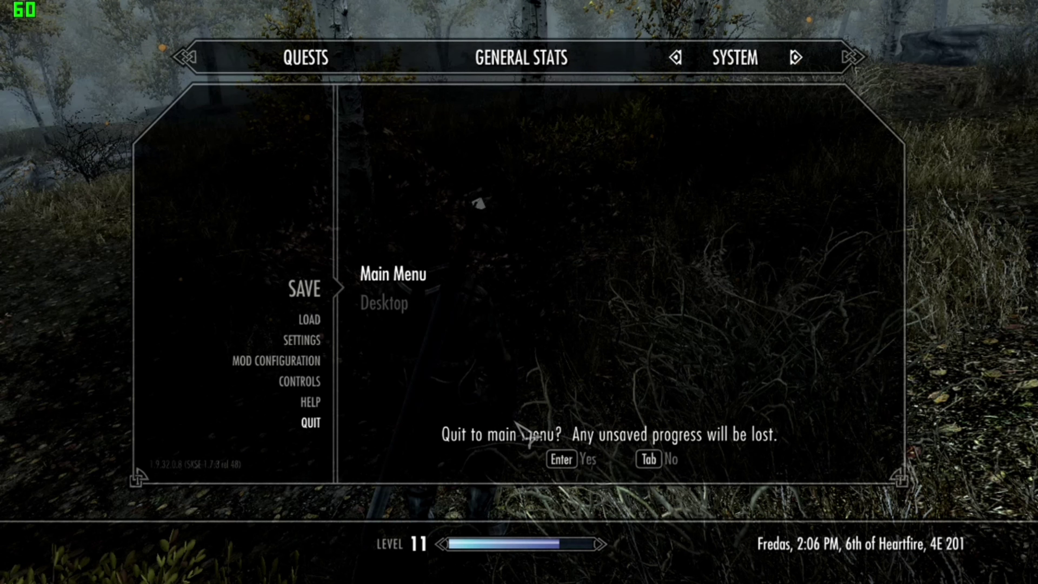
pyautogui.click(624, 447)
pyautogui.click(407, 315)
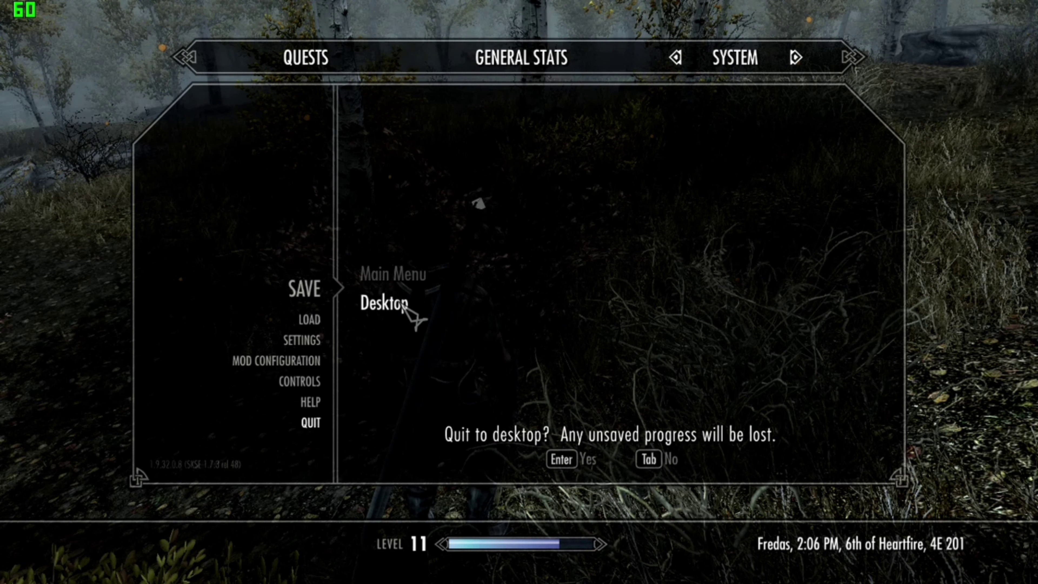
pyautogui.press('Return')
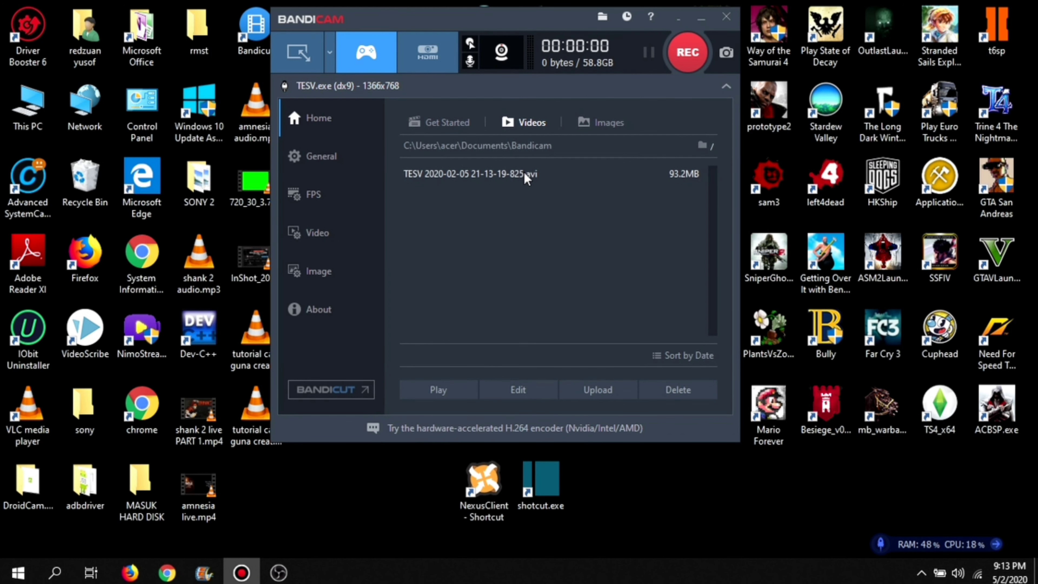
pyautogui.click(526, 178)
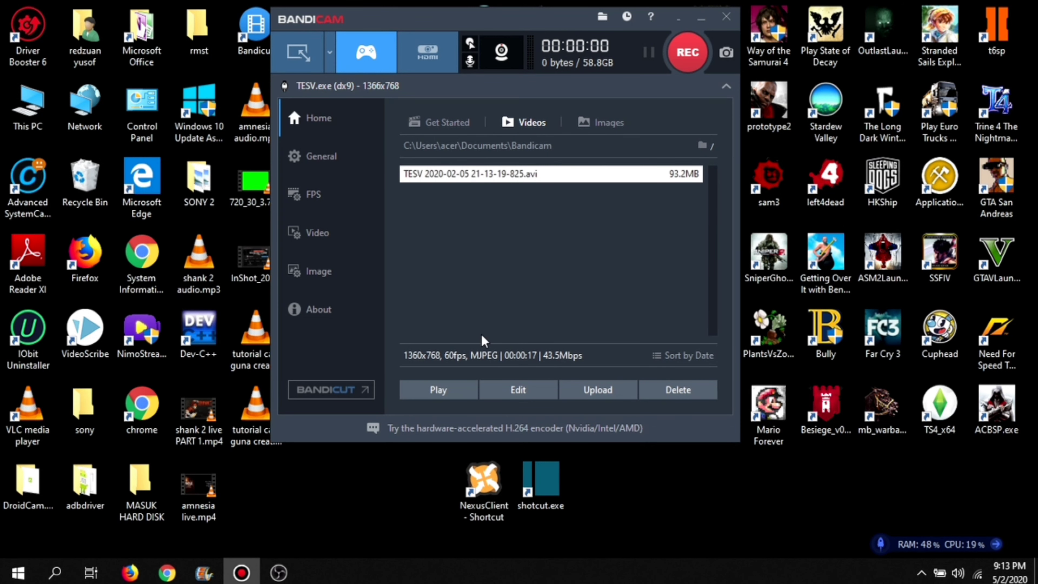
pyautogui.click(463, 389)
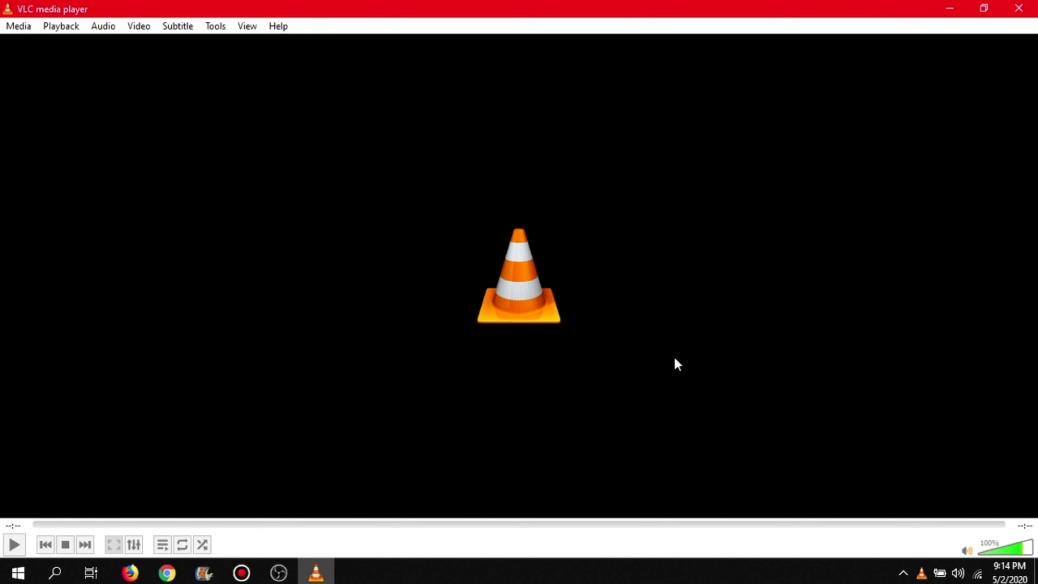
pyautogui.click(957, 9)
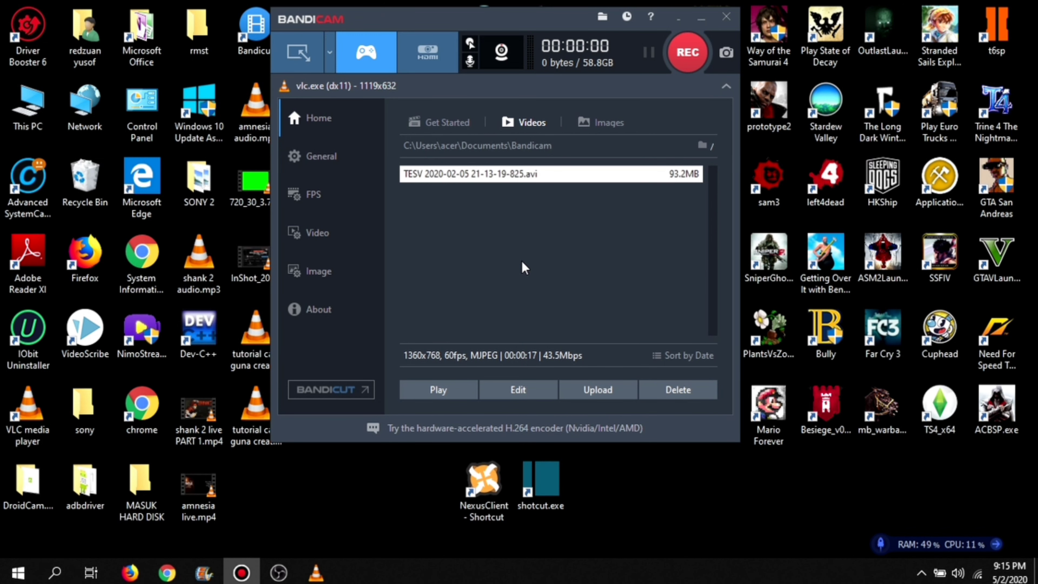
# - Switch to the OBS window
pyautogui.click(295, 550)
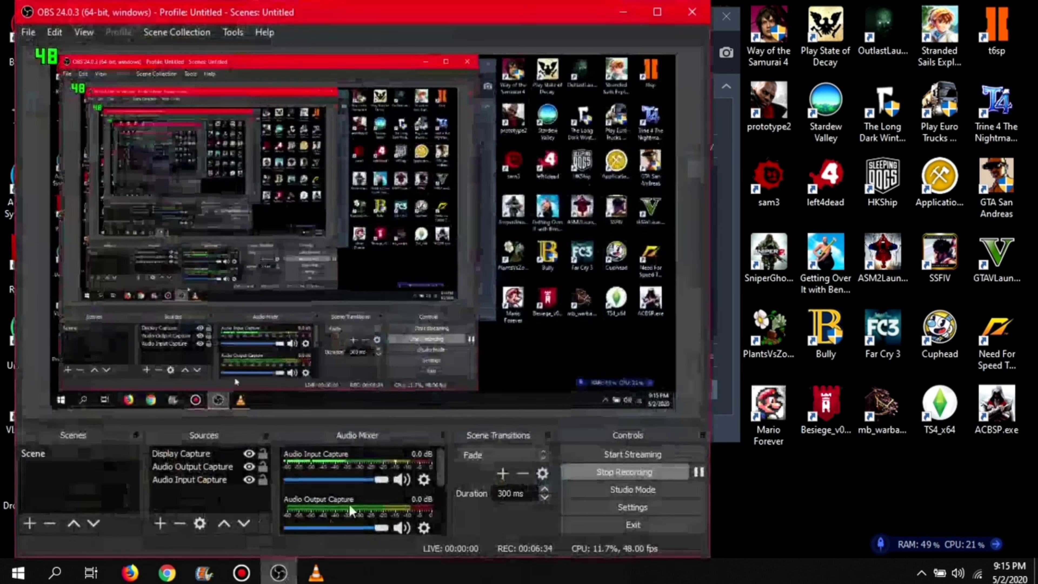